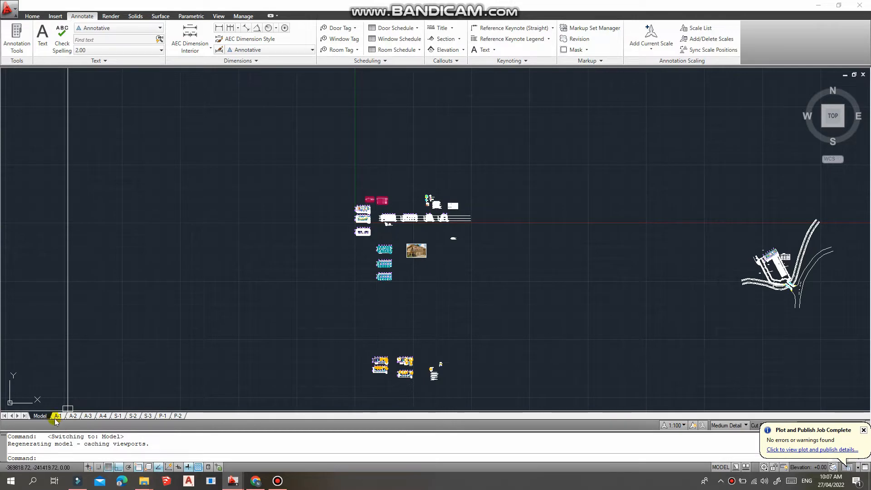
Step: View layouts A-1 and A-2, and look over the project files in the 2022 Documents folder
left_click(58, 415)
left_click(72, 415)
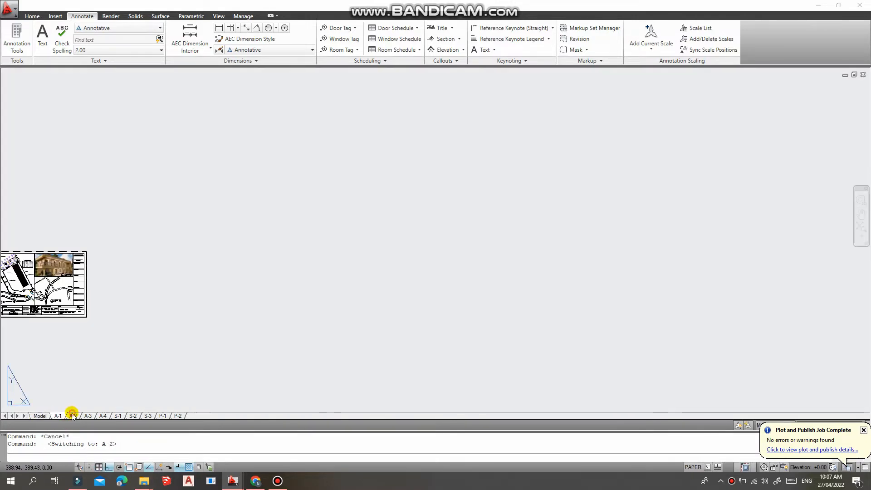
left_click(144, 481)
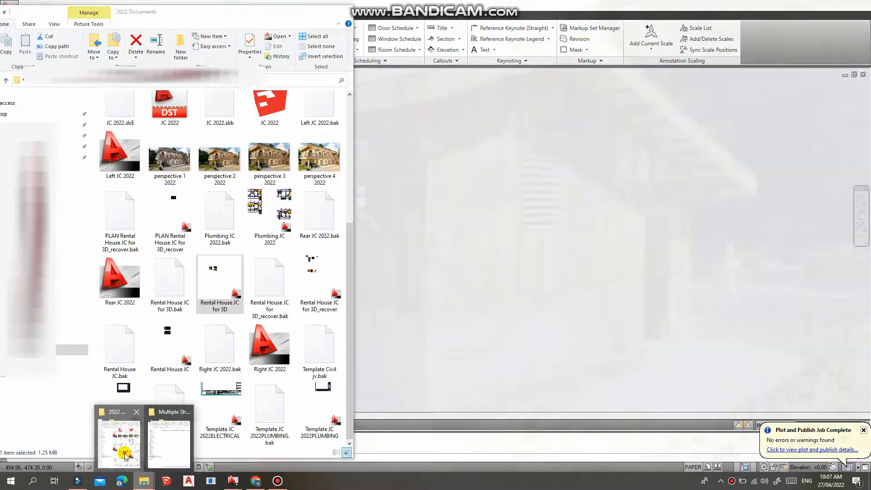
left_click(122, 449)
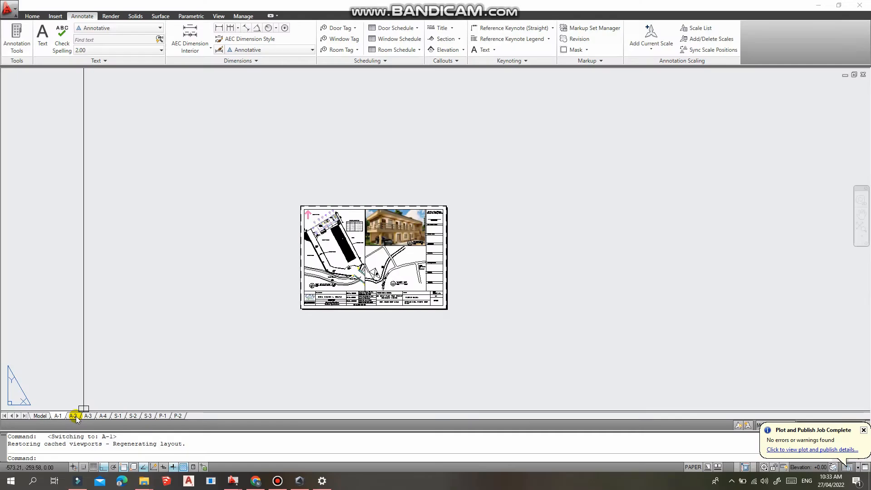
Step: Review the model space drawings and the sheet layouts A-1, A-2, A-3, A-4 and S-1
left_click(40, 416)
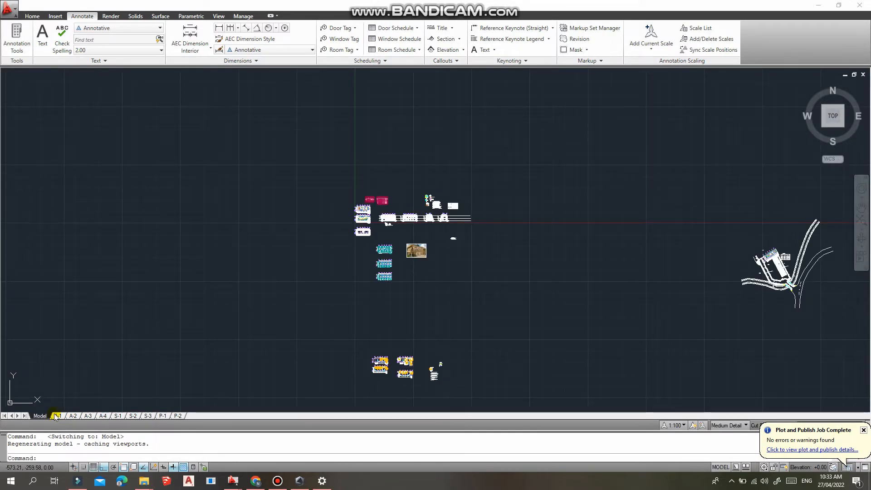
mouse_move(58, 417)
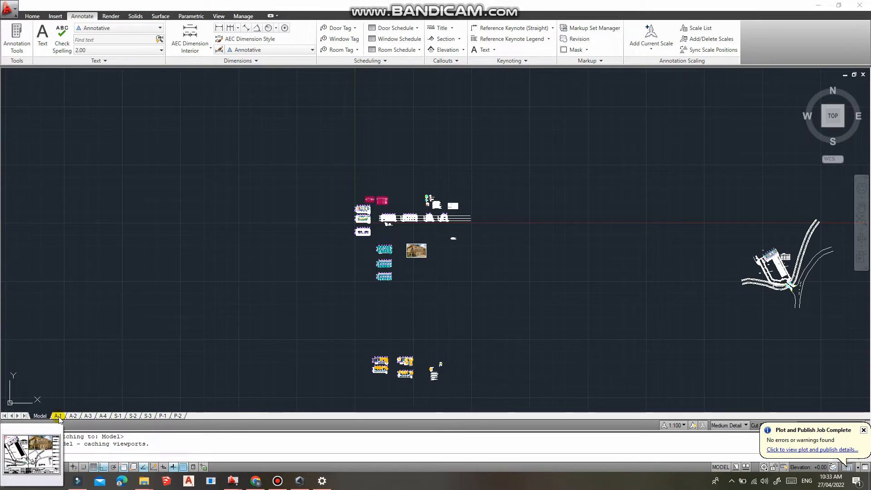
left_click(58, 416)
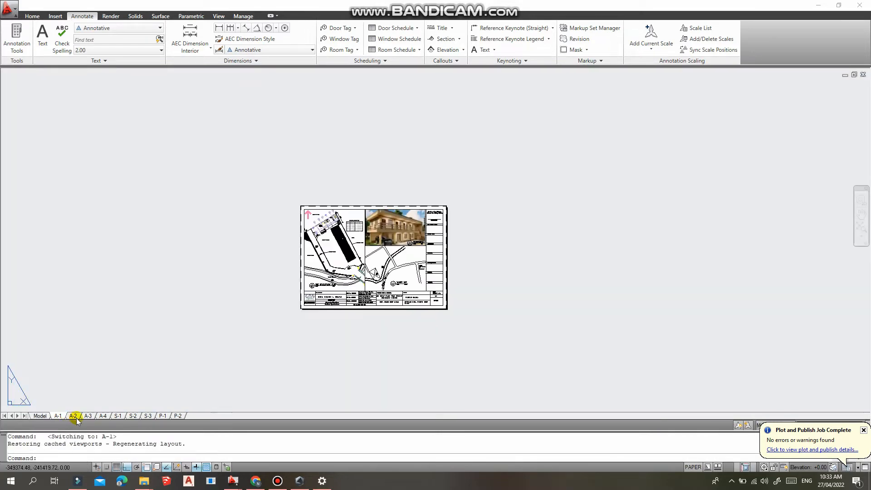
left_click(75, 417)
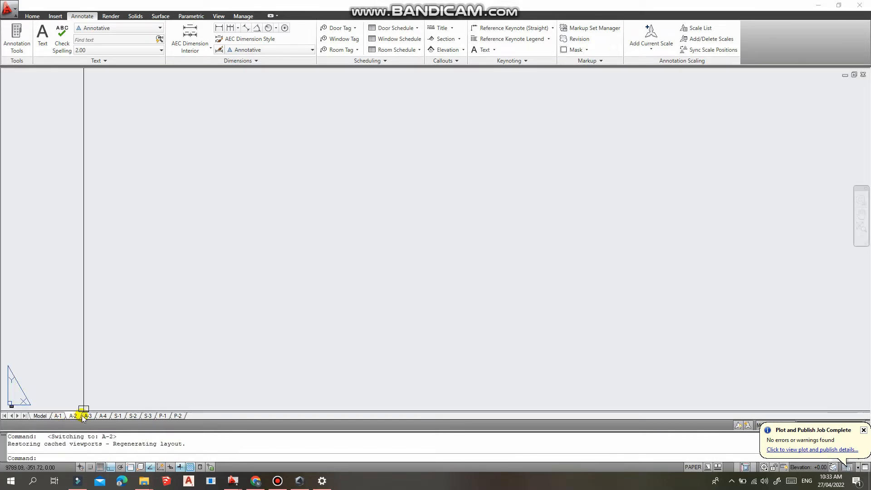
left_click(89, 416)
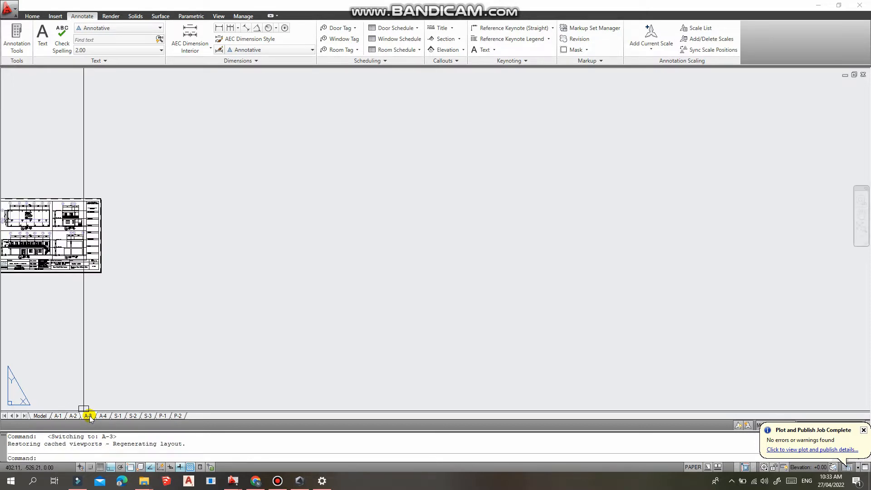
left_click(102, 415)
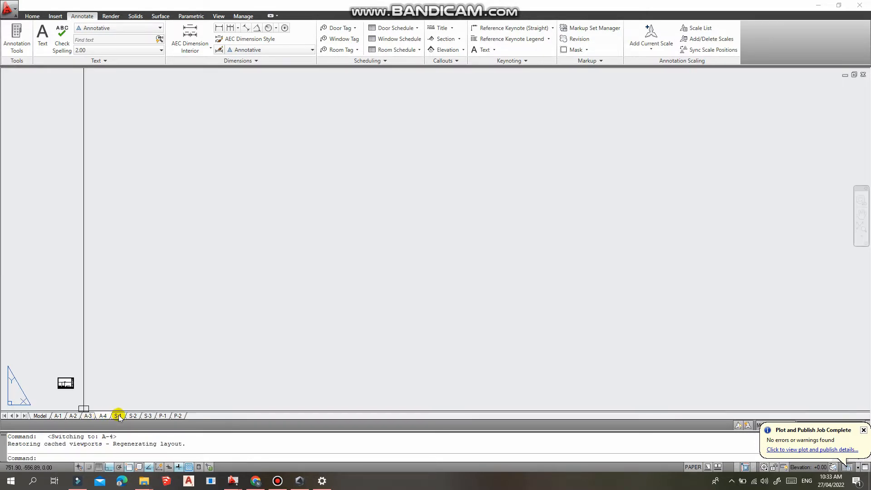
left_click(118, 415)
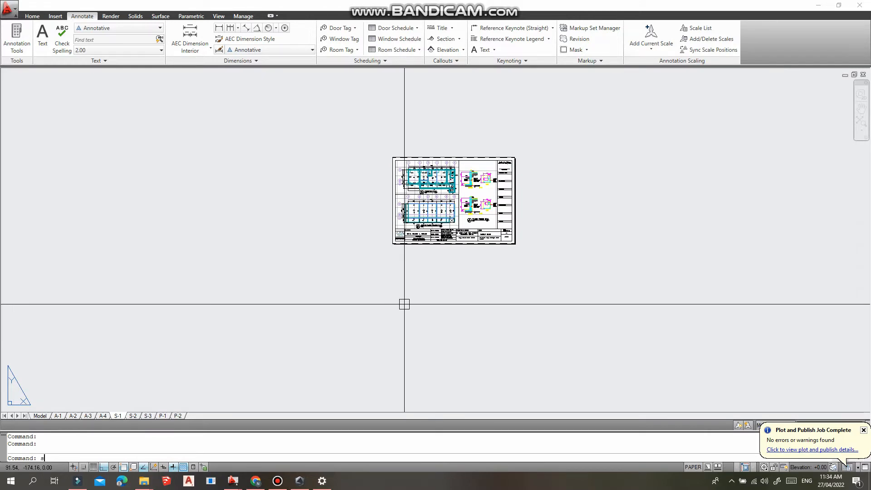
Step: Open the Sheet Set Manager and start a new sheet set based on existing drawings
type("set")
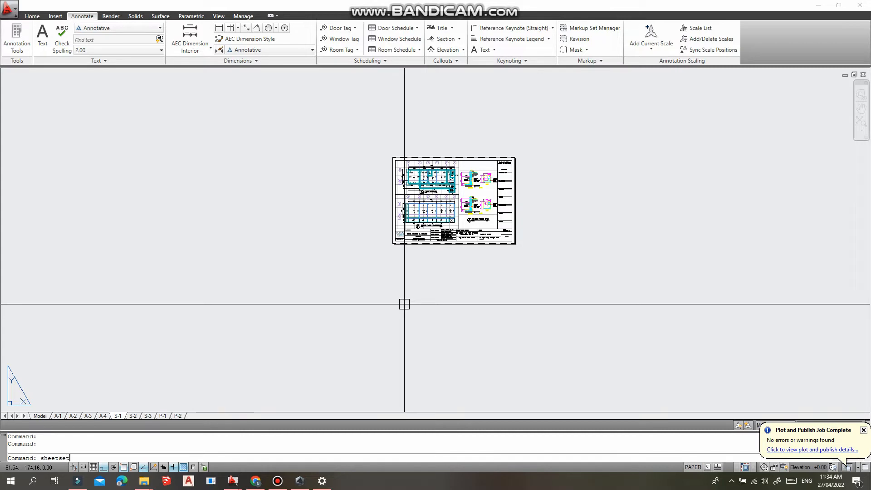
key("Return")
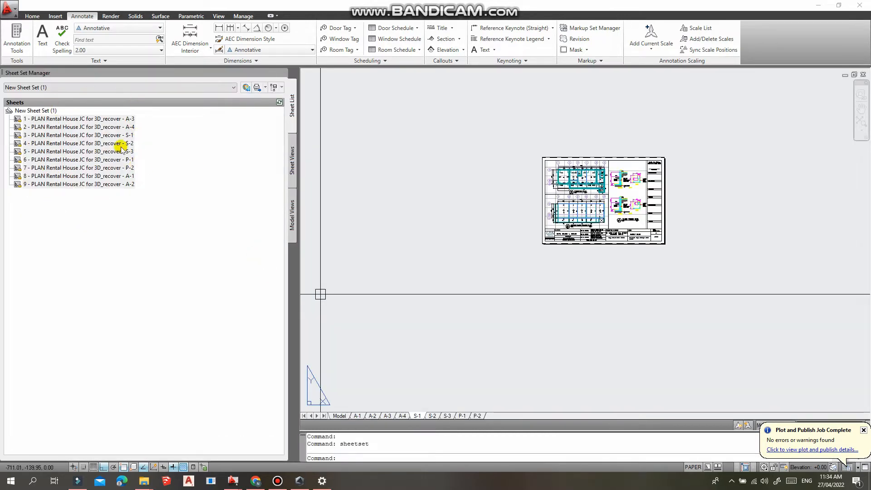
left_click(140, 87)
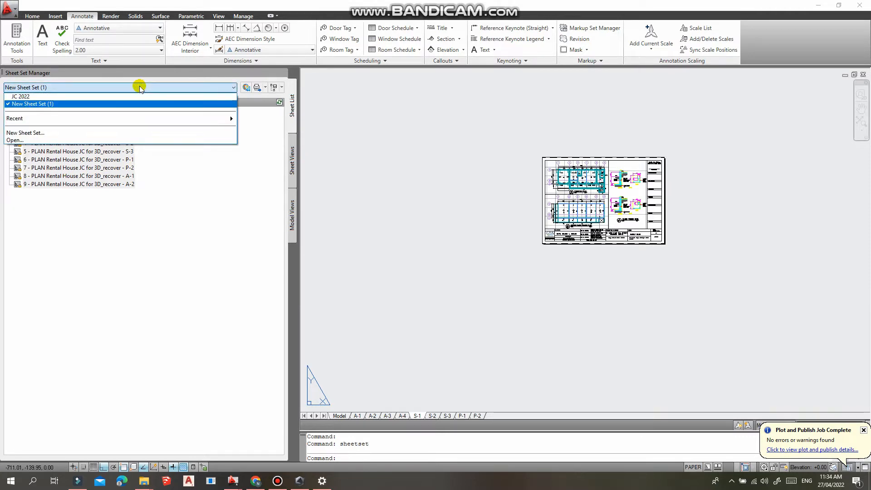
left_click(62, 133)
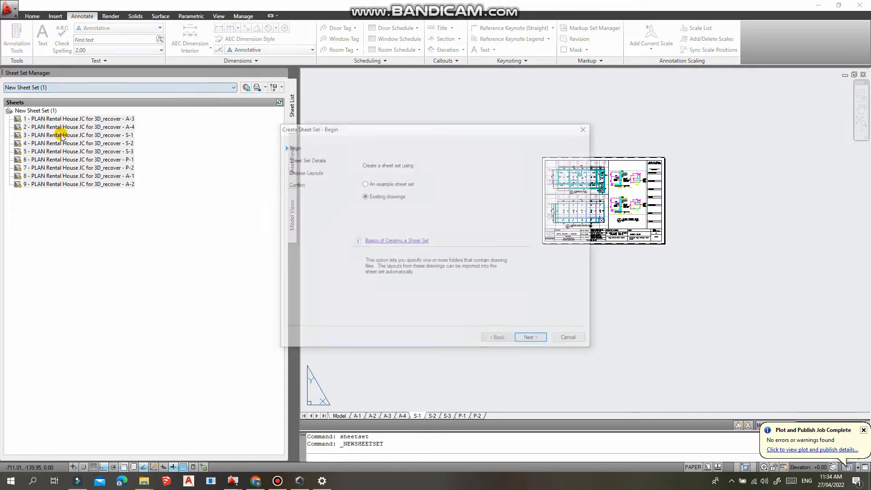
left_click_drag(465, 131, 476, 110)
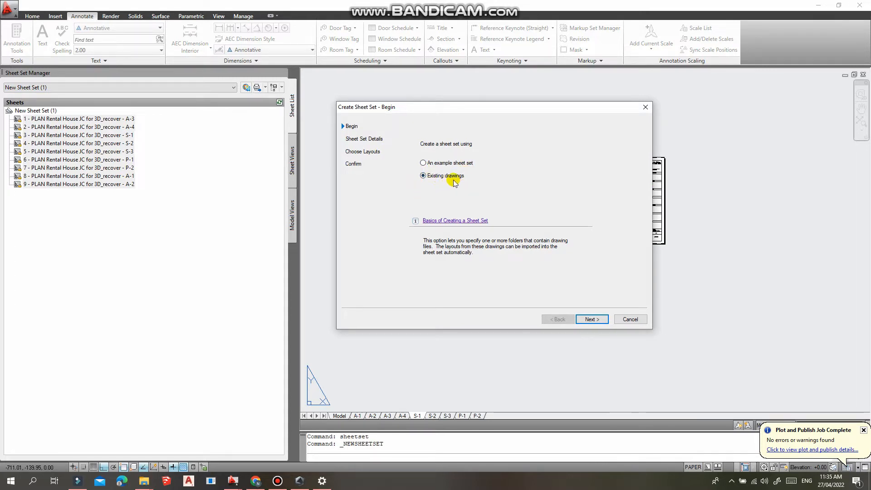
left_click(590, 318)
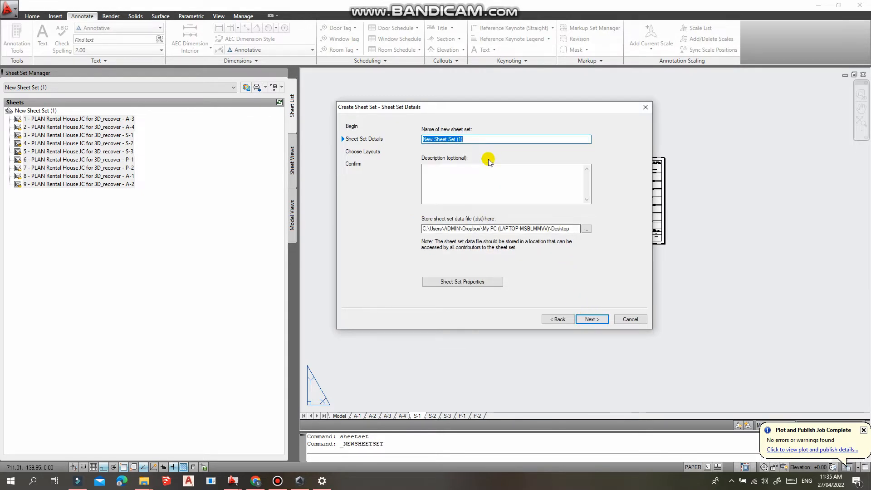
Step: Name the new sheet set "testing 1"
type("tes")
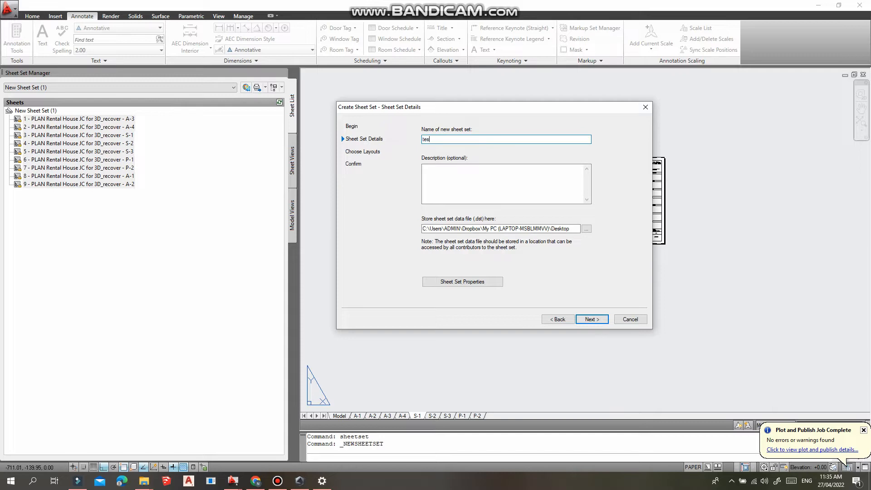
type("ting 1")
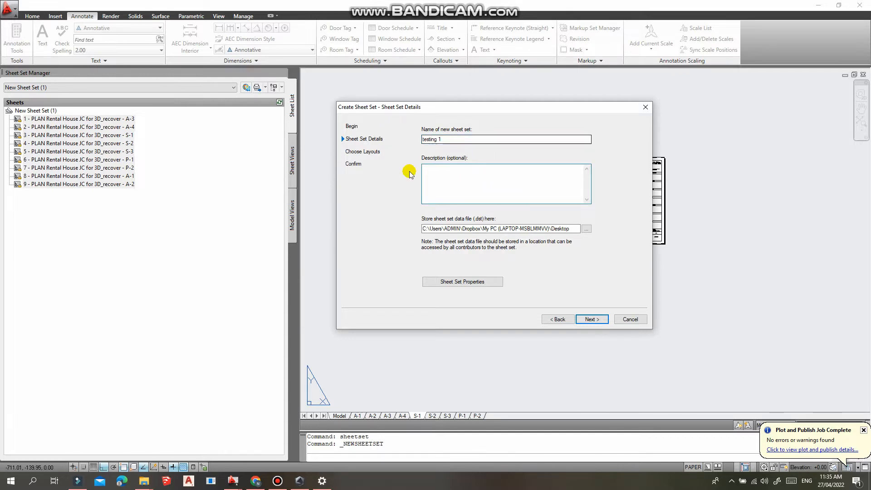
left_click(435, 195)
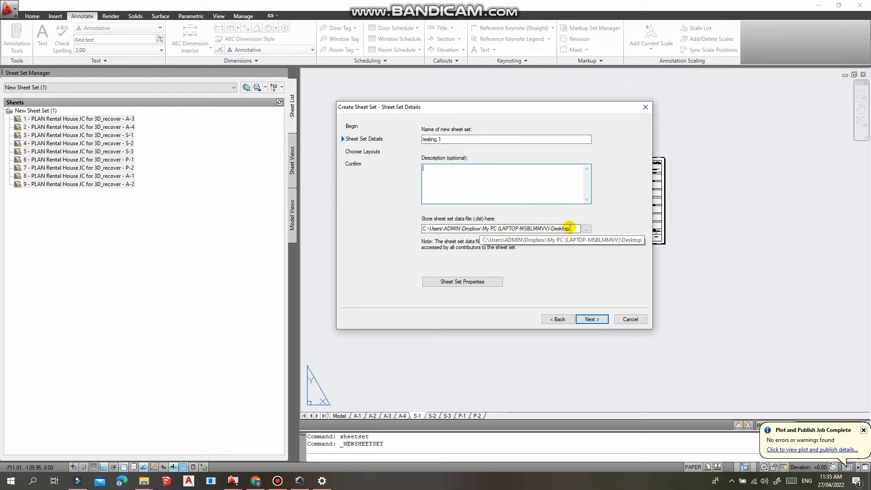
Step: Choose the Desktop as the storage folder for the sheet set data file and proceed to choosing layouts
left_click(586, 228)
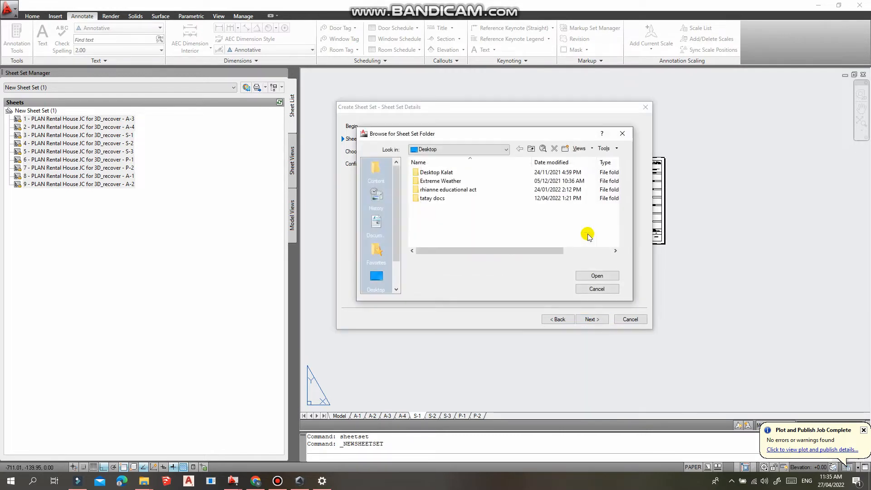
left_click(376, 275)
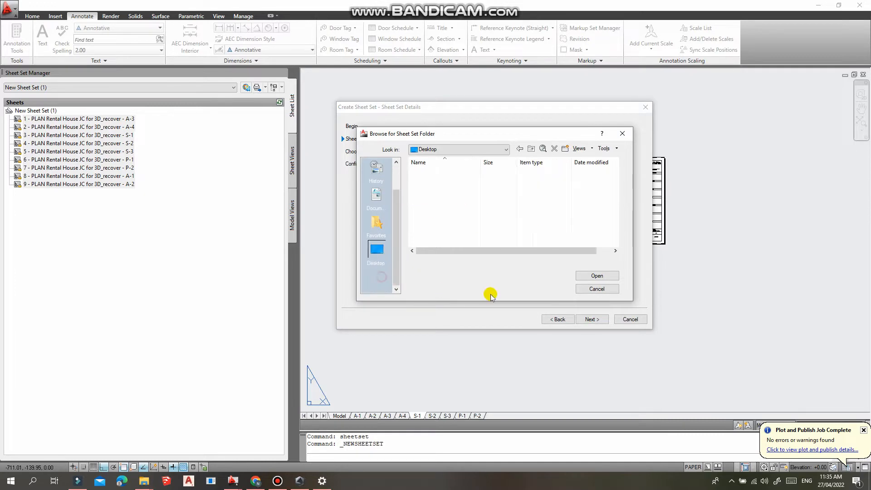
left_click(597, 275)
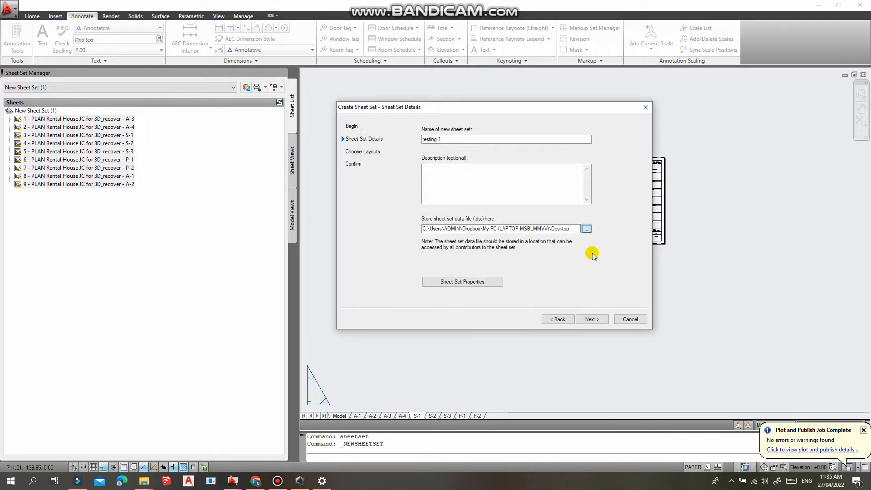
left_click(586, 229)
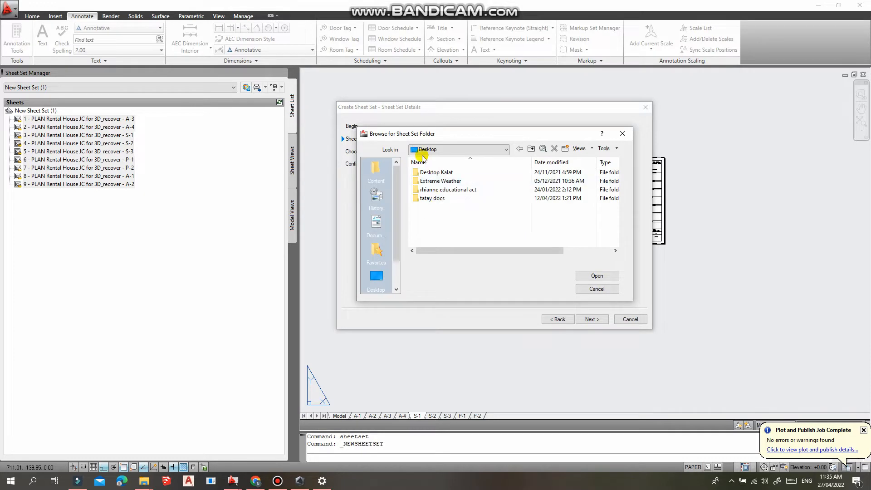
left_click(597, 276)
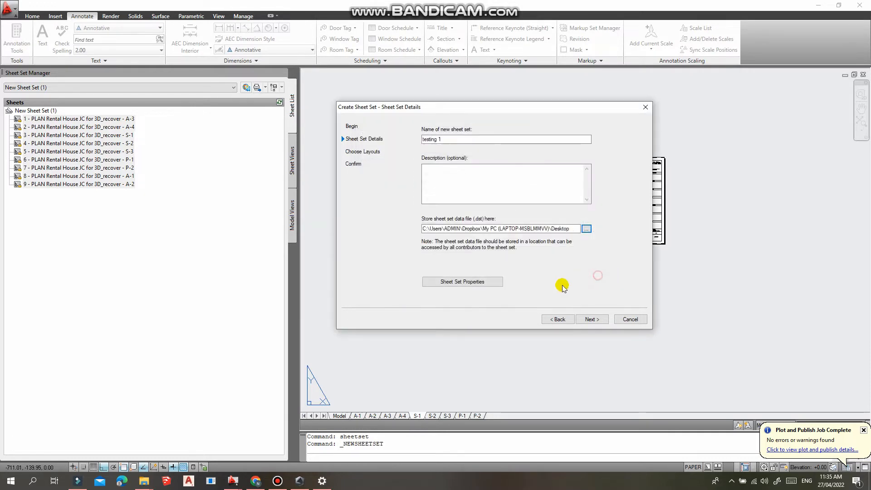
left_click(593, 319)
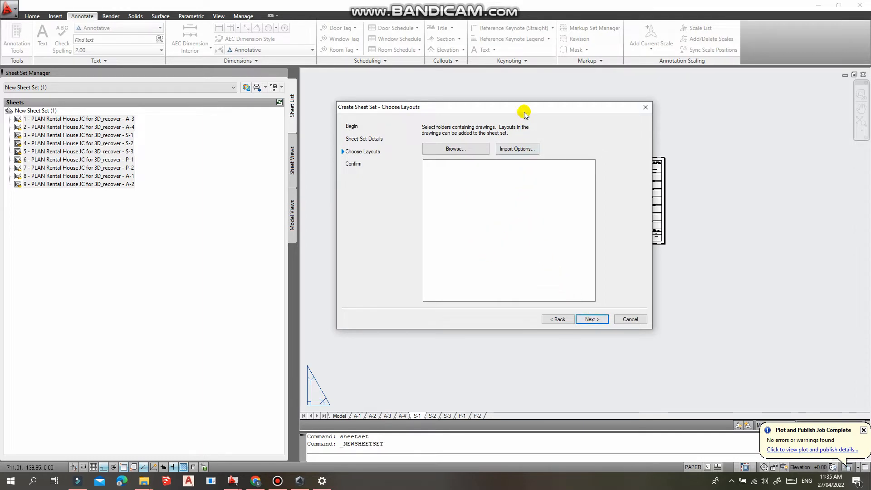
Step: Load the layouts of all drawings in the 2022 Documents folder as candidates for the sheet set
left_click_drag(518, 105, 547, 108)
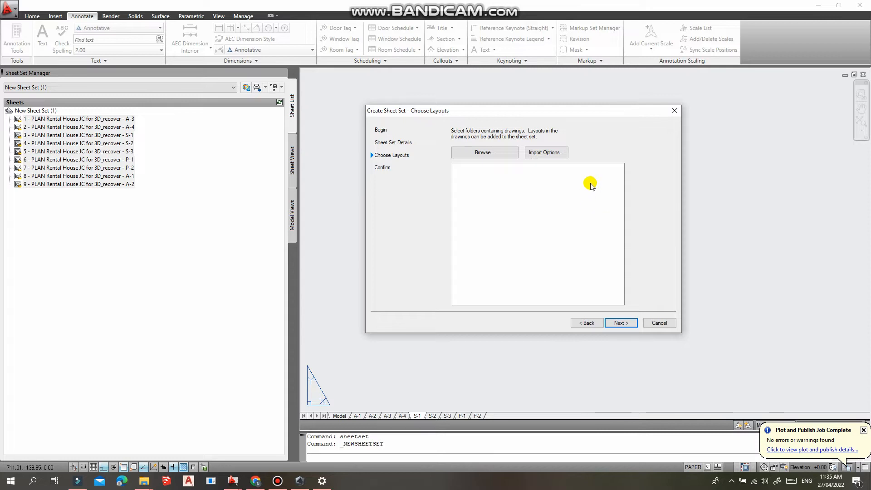
left_click(485, 152)
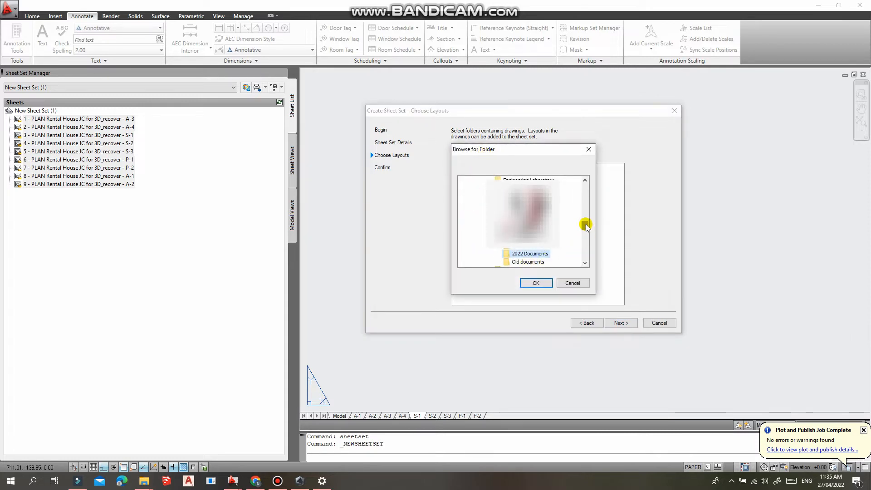
mouse_move(586, 223)
left_mouse_down()
mouse_move(591, 235)
mouse_move(587, 226)
left_mouse_up()
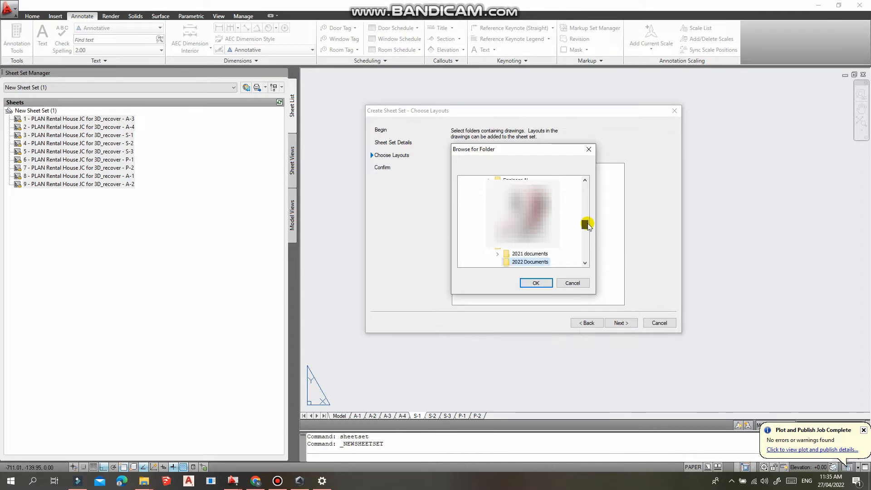
left_click(585, 262)
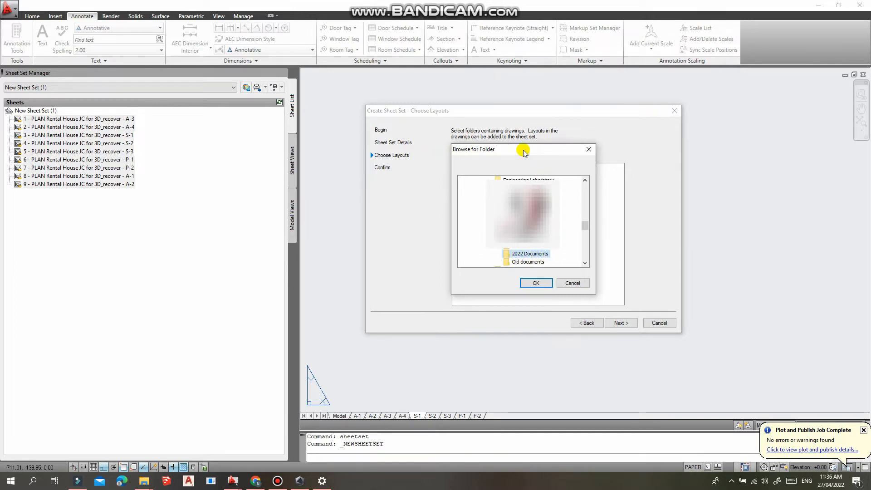
left_click_drag(523, 152, 550, 143)
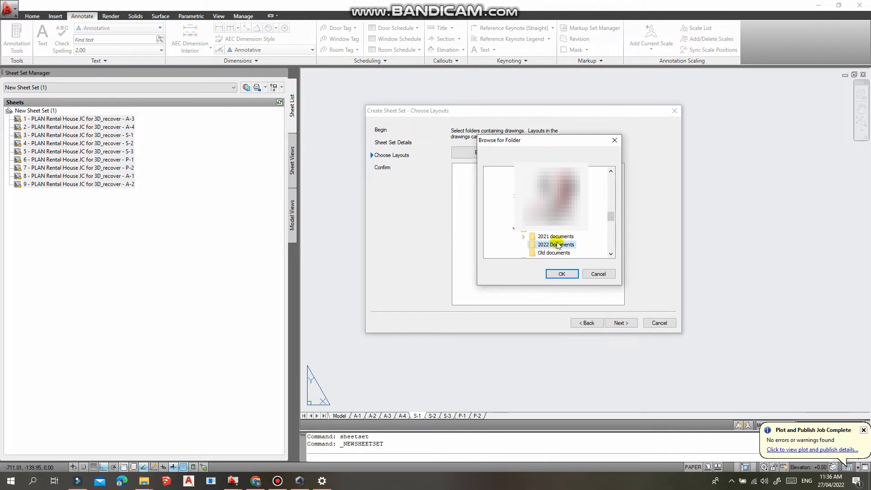
left_click(563, 274)
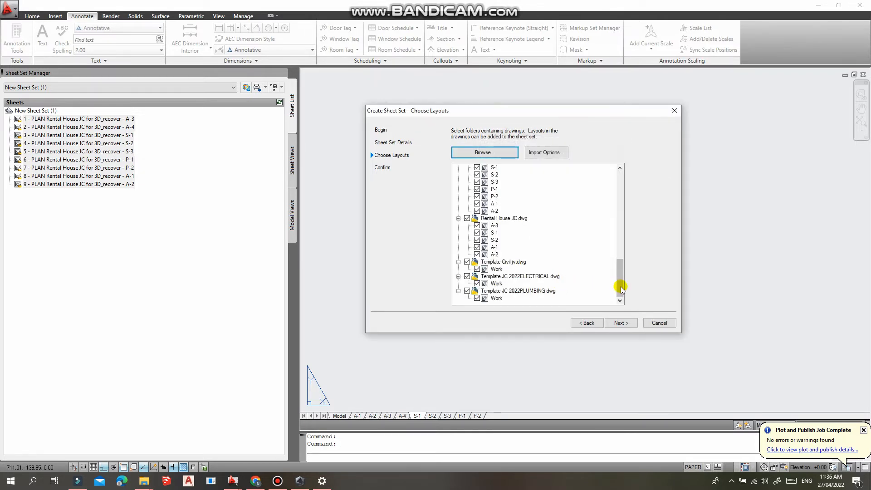
Step: Keep only the layouts of PLAN Rental House JC for 3D_recover.dwg, excluding all other drawings, and finish creating the sheet set
left_click_drag(618, 286, 619, 201)
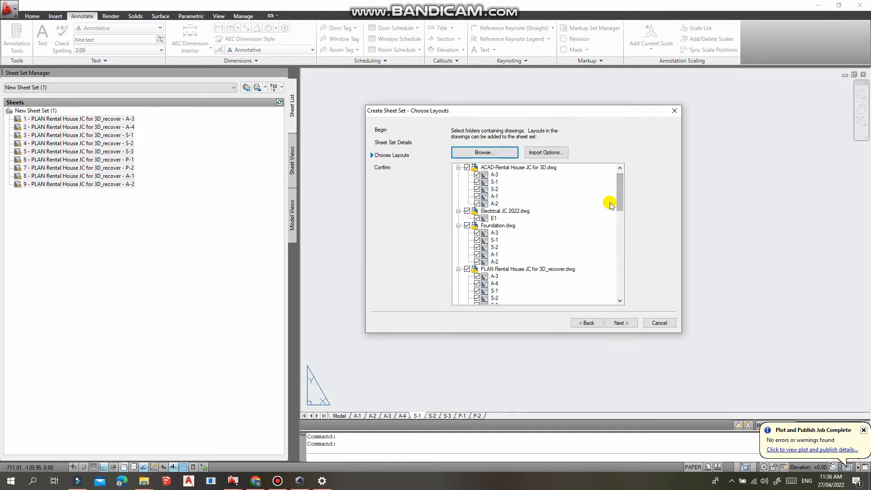
left_click(466, 167)
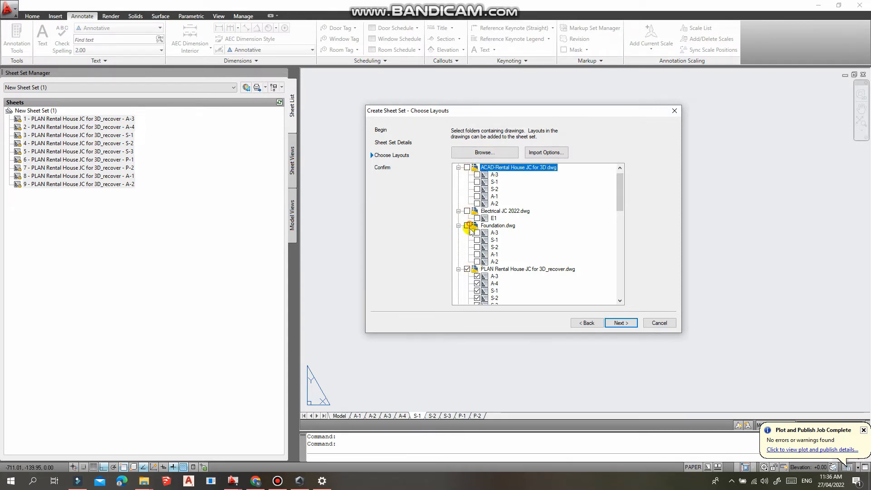
left_click_drag(620, 190, 619, 219)
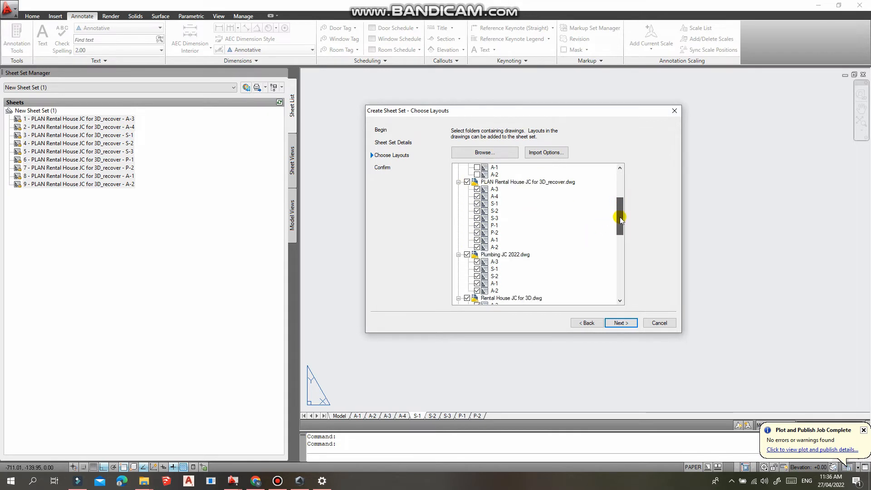
left_click(467, 297)
left_click_drag(620, 218, 622, 257)
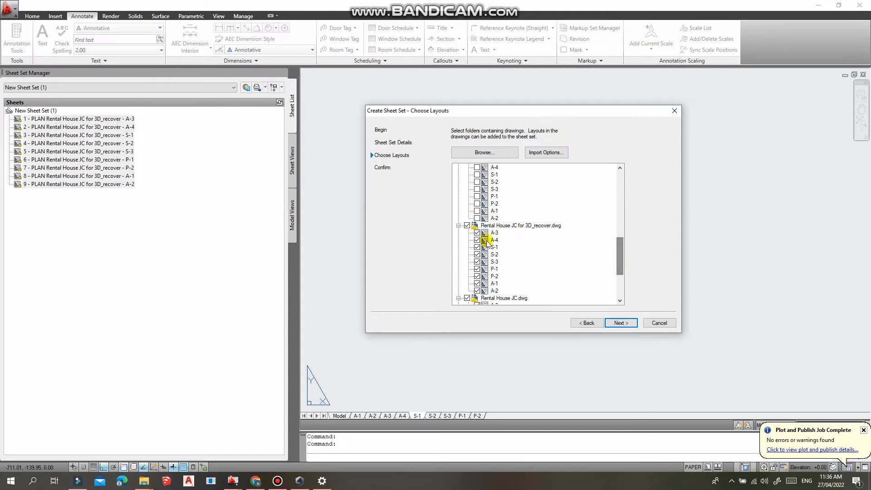
left_click(466, 225)
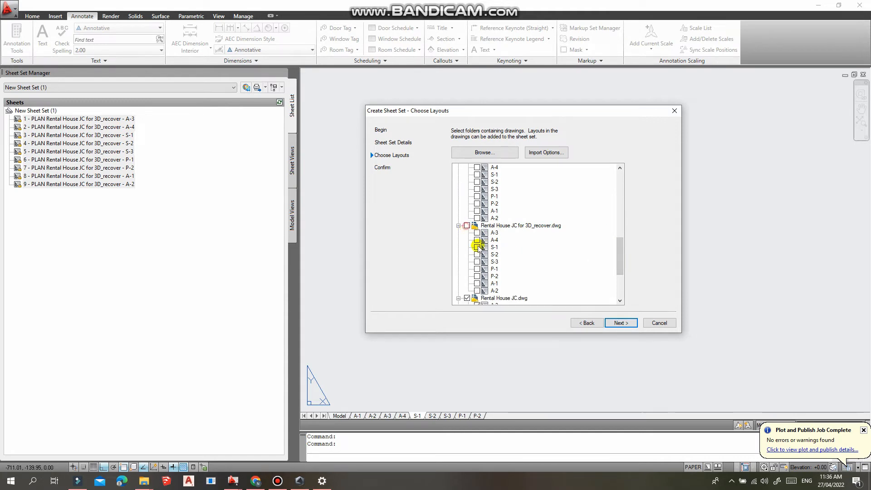
left_click(467, 298)
left_click_drag(618, 264, 618, 297)
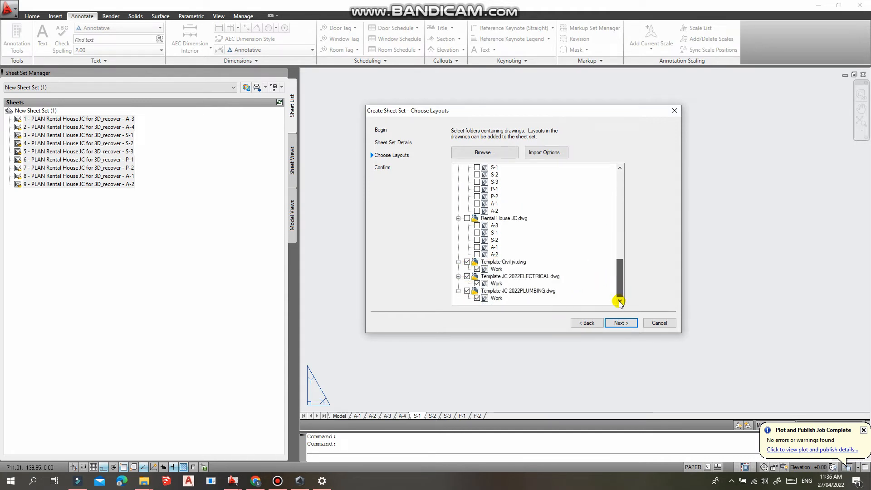
left_click(467, 276)
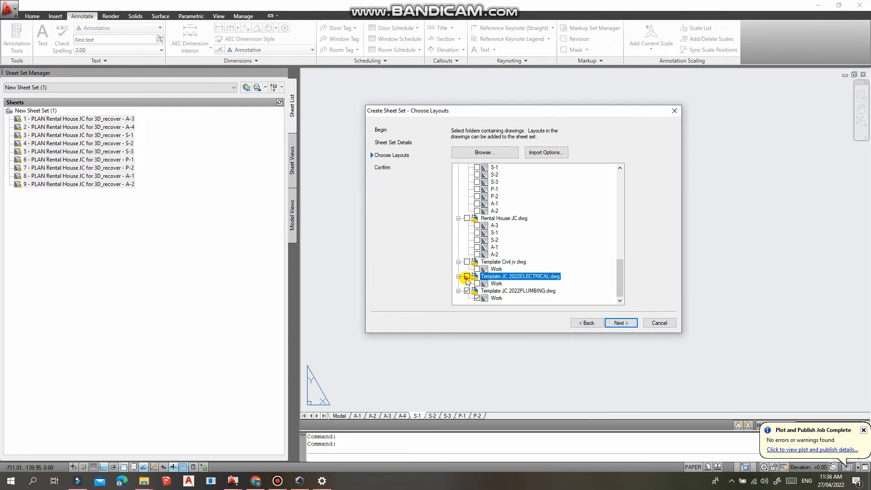
left_click(467, 276)
left_click(615, 322)
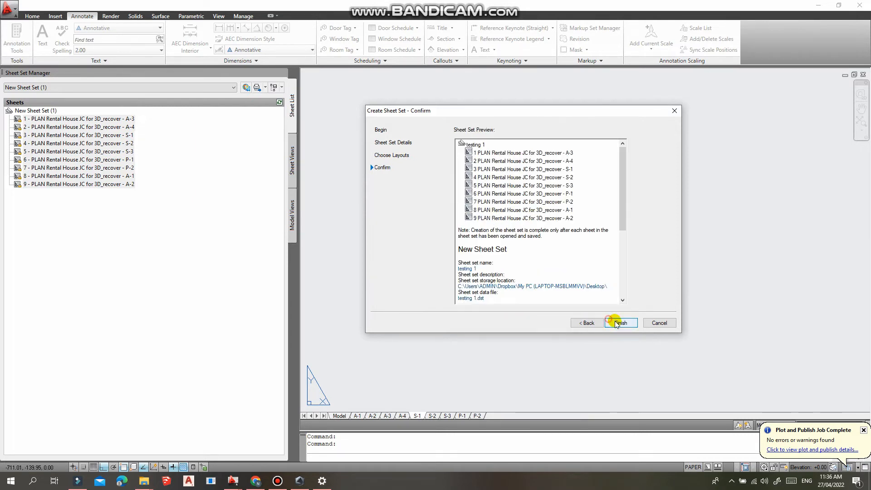
left_click(619, 322)
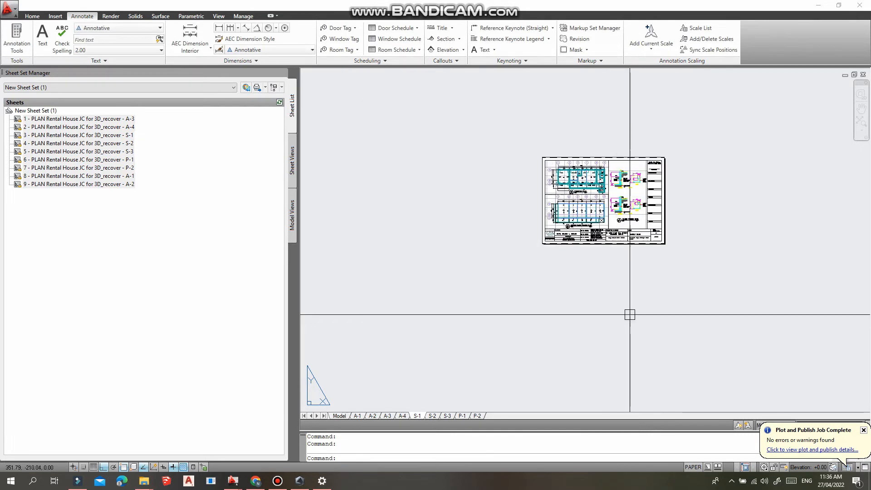
Step: Open the testing 1 sheet set from the Desktop in the Sheet Set Manager
left_click(125, 88)
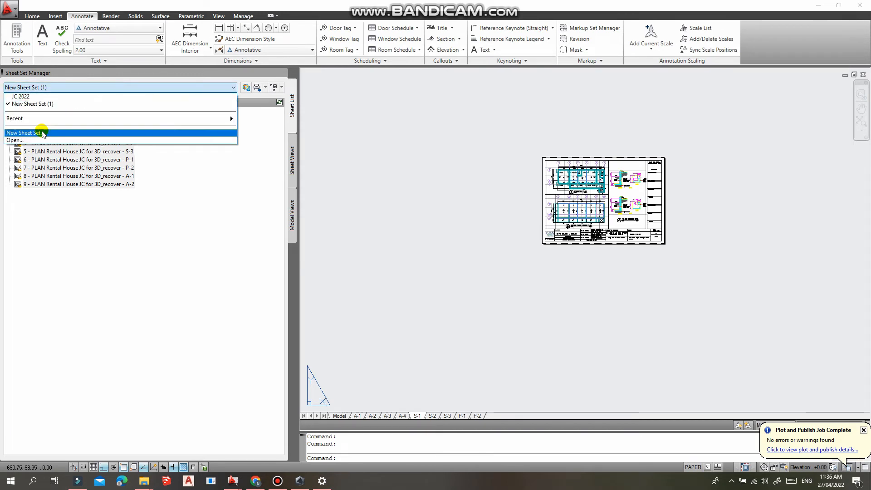
left_click(39, 141)
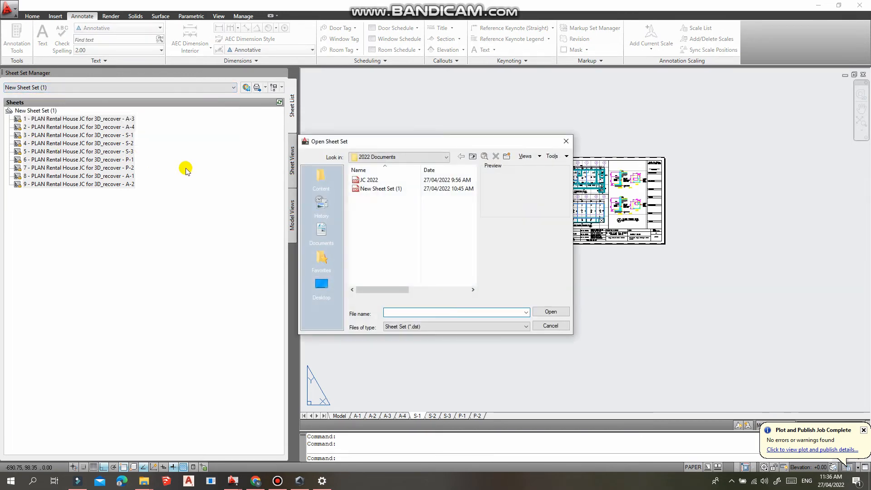
left_click(321, 284)
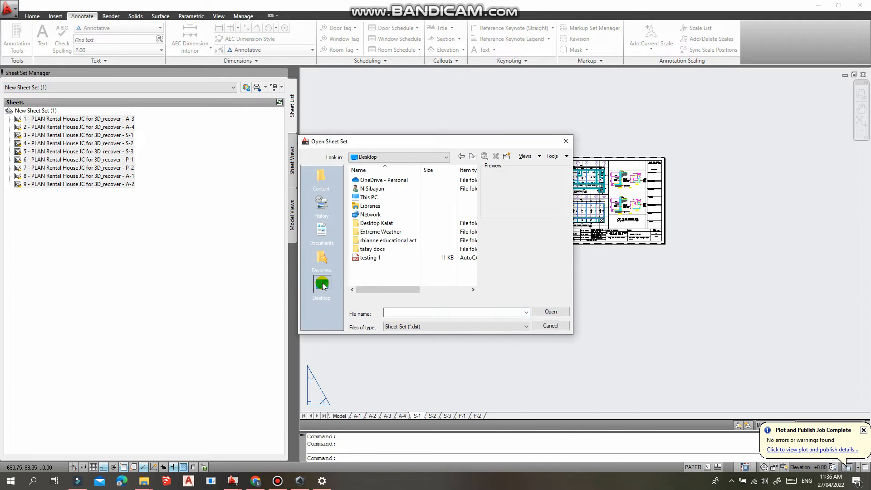
left_click(371, 258)
left_click(550, 311)
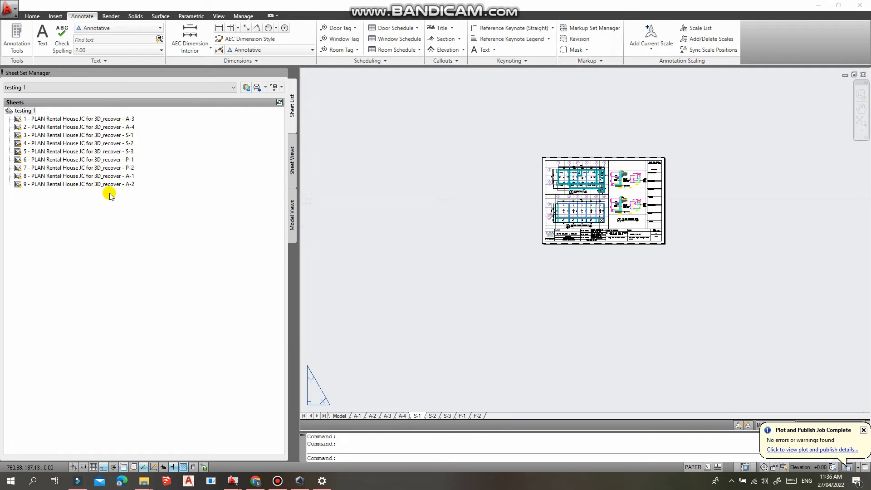
Step: Reorder the sheets of testing 1 by moving A-1 to the start of the list and A-2 directly after it
left_click(111, 177)
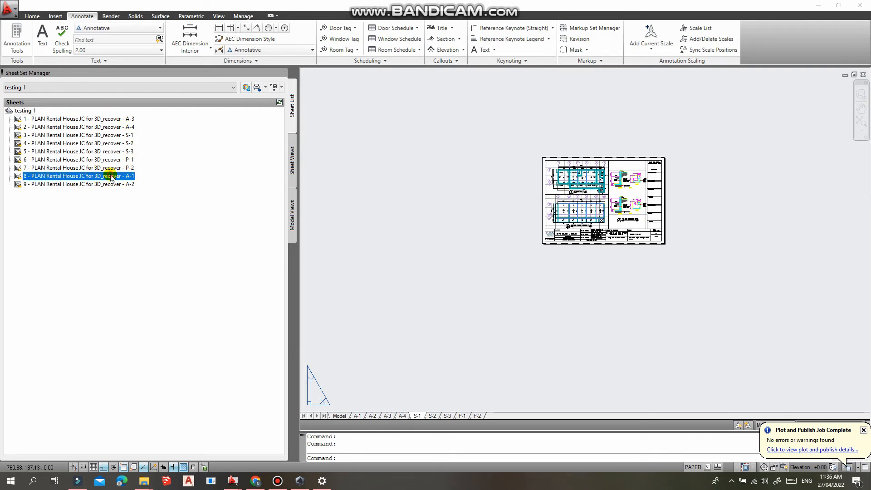
left_click_drag(111, 177, 116, 114)
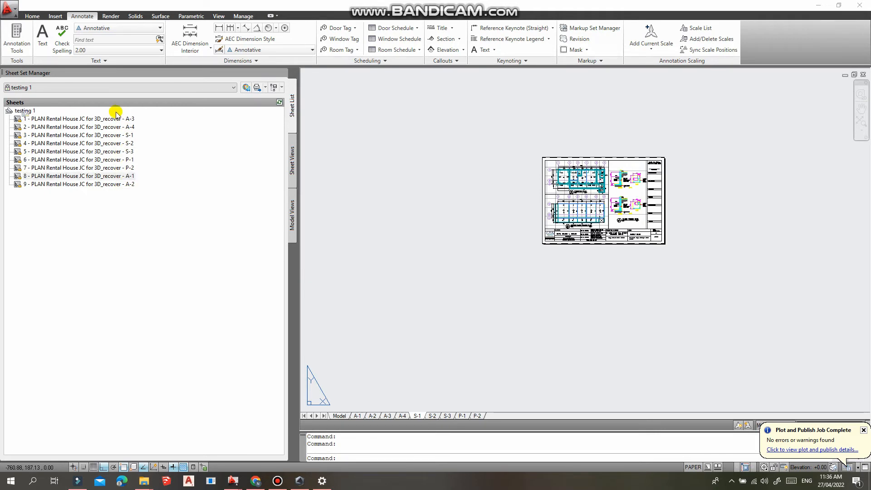
double_click(118, 185)
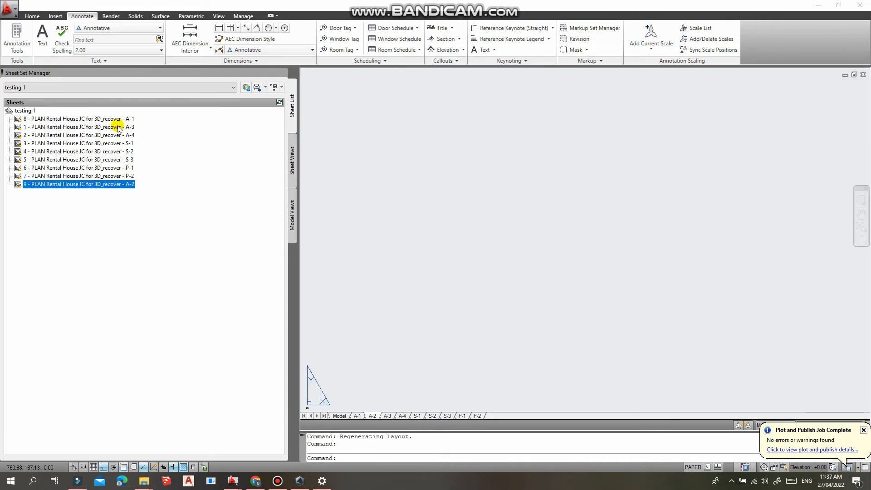
left_click_drag(116, 152, 113, 127)
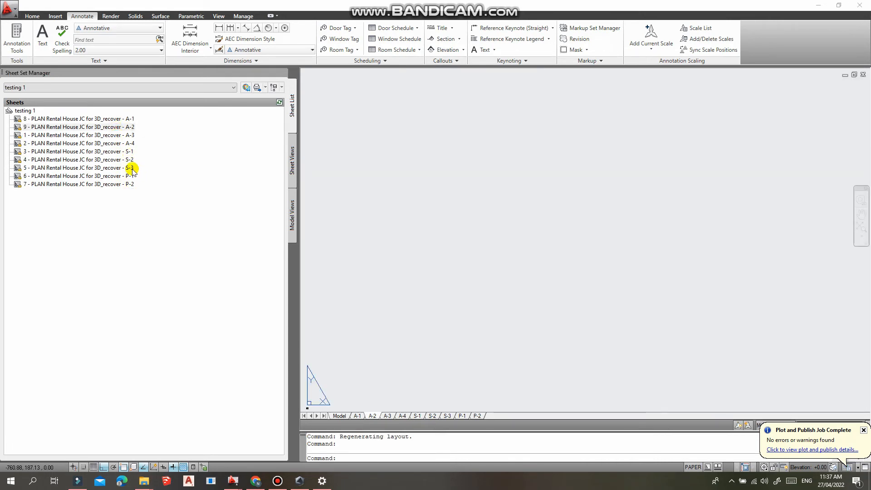
Step: Publish all sheets of the testing 1 set, A-1 through P-2, to a PDF named testing 1.pdf on the Desktop
left_click(89, 119)
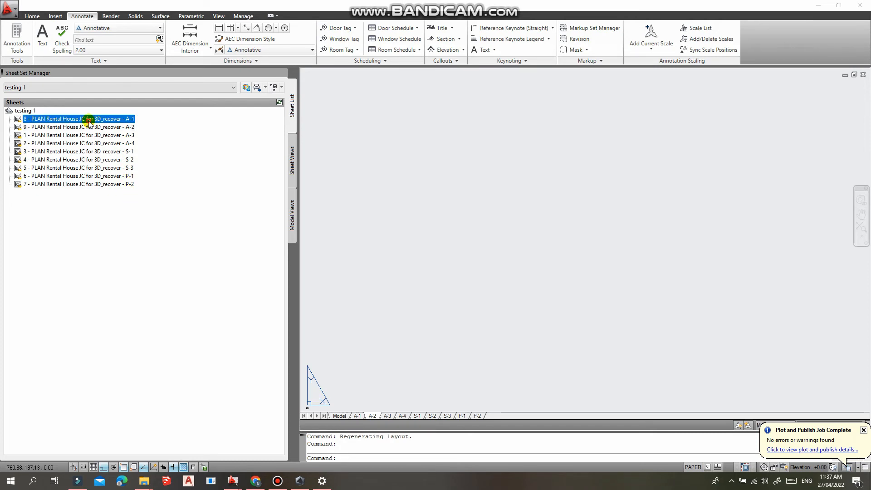
left_click(93, 185, "shift")
right_click(94, 185)
mouse_move(128, 236)
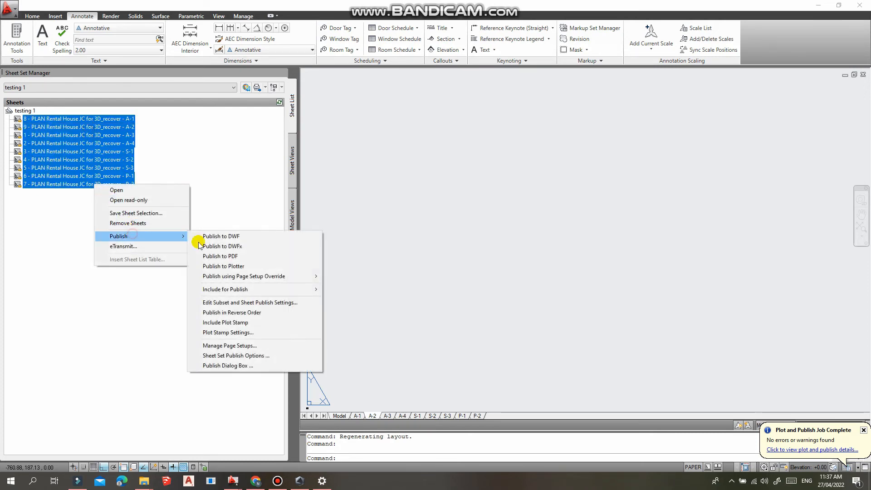
left_click(234, 257)
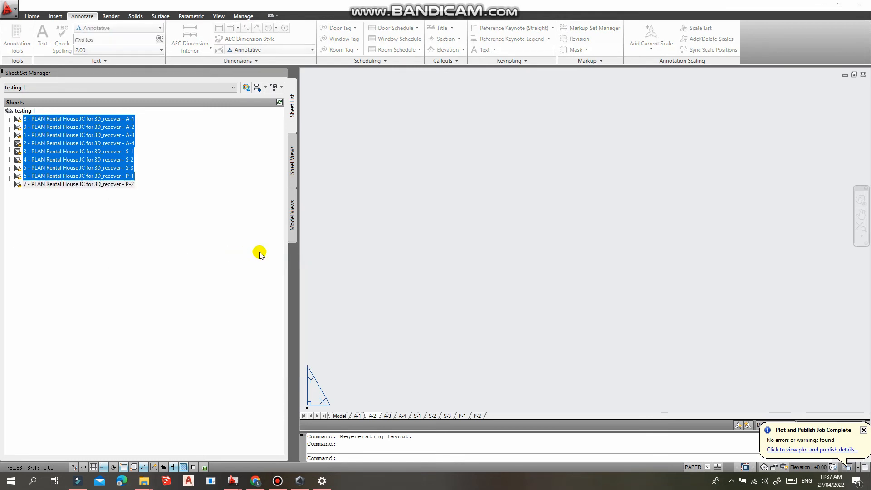
left_click(316, 286)
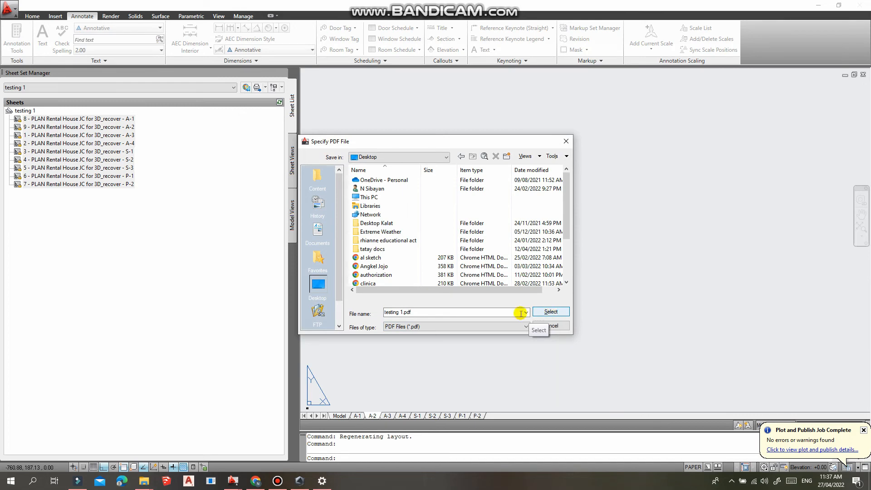
left_click(549, 312)
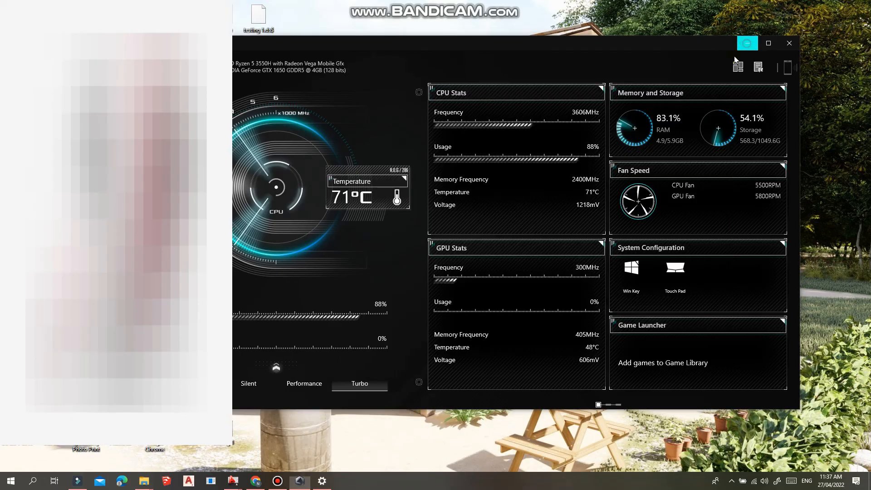
Step: Move the published testing 1 PDF to a clear spot on the desktop and open it in Chrome to review its pages
left_click(746, 43)
left_click_drag(263, 61, 616, 309)
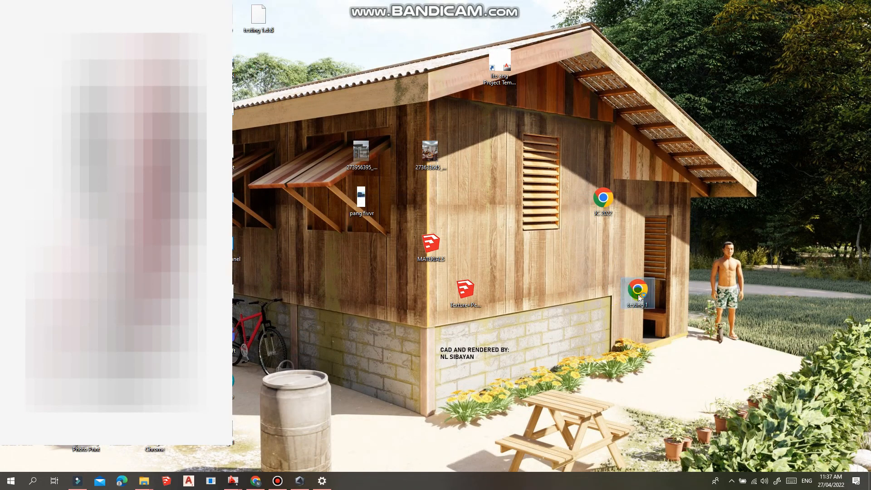
double_click(638, 294)
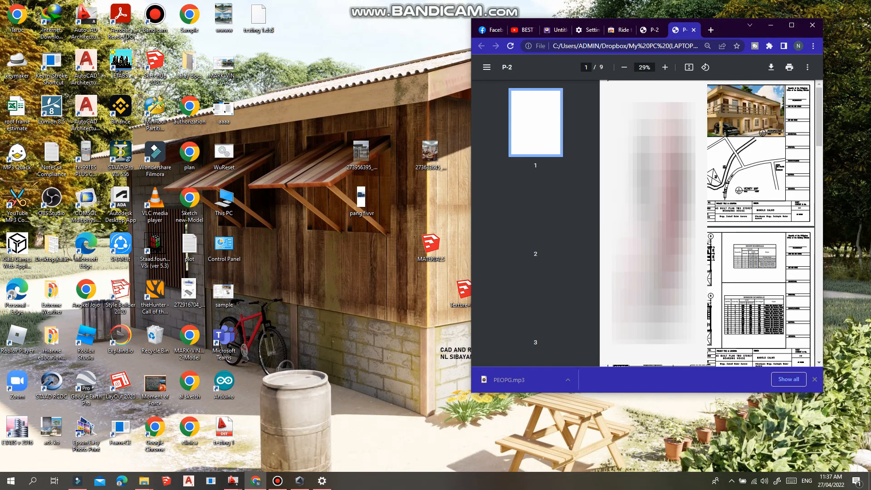
scroll(712, 222, "down", 5)
scroll(712, 222, "down", 12)
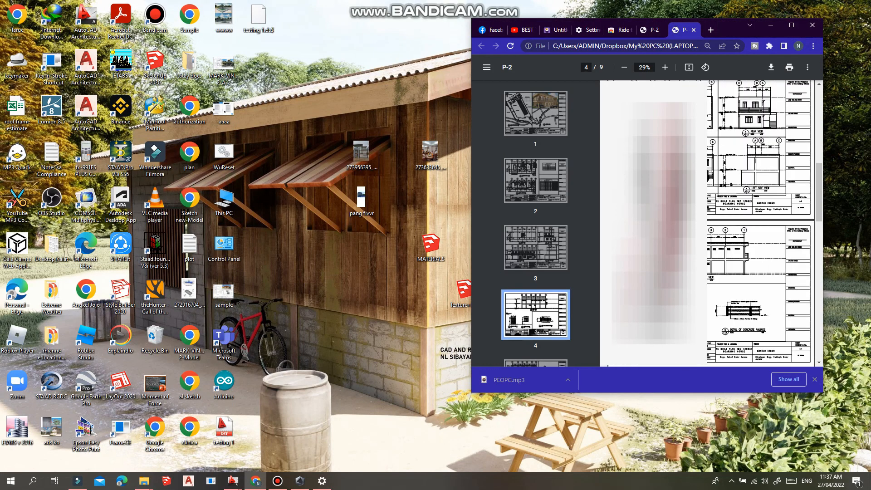
scroll(712, 222, "down", 4)
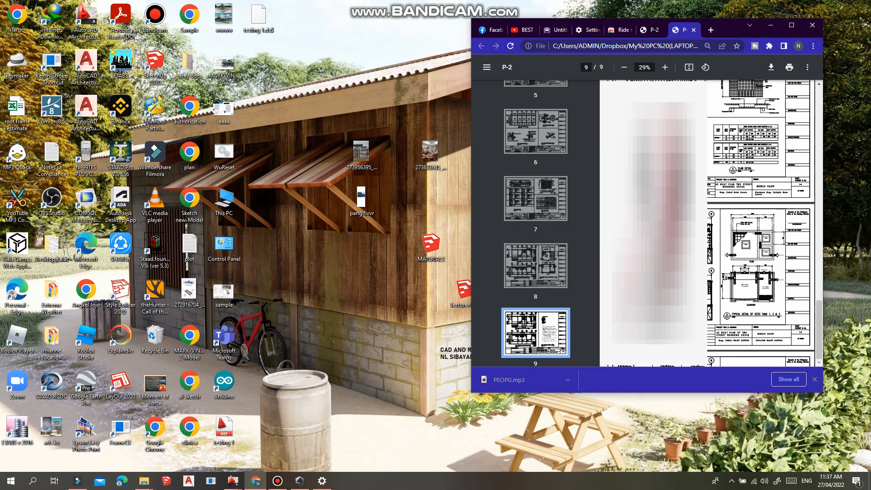